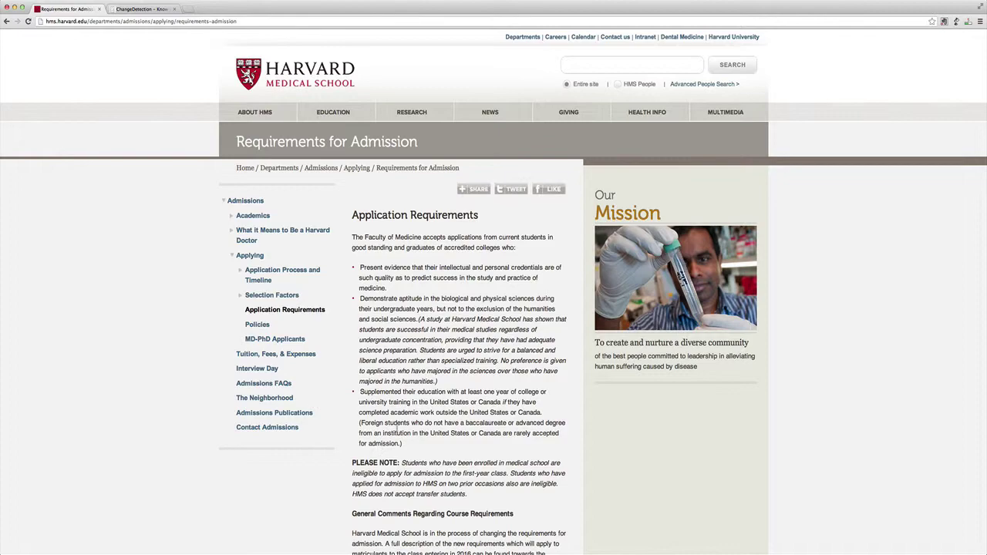
# Browse the admissions page and jump to the New Course Requirements section
pyautogui.scroll(-5, 397, 429)
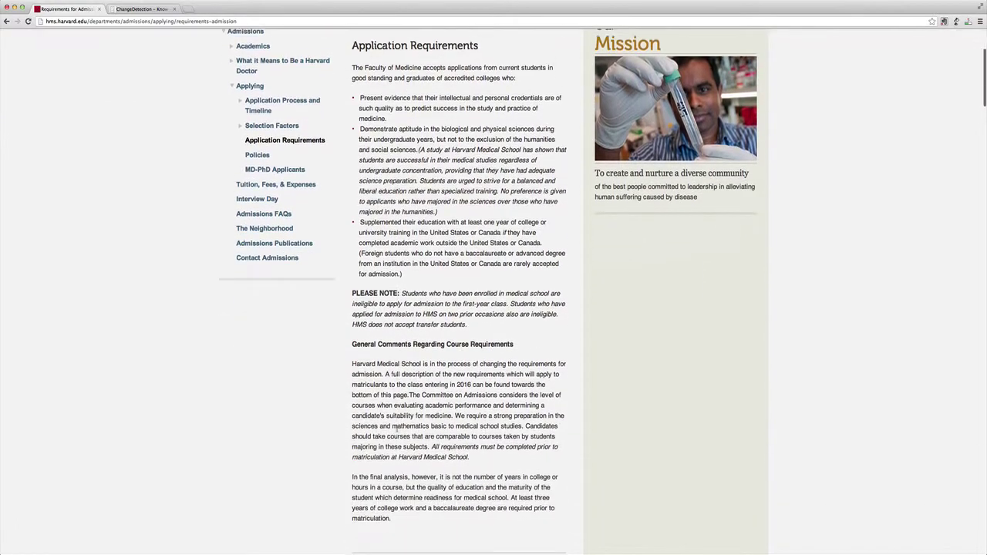
pyautogui.scroll(-3, 395, 429)
pyautogui.scroll(-1, 395, 428)
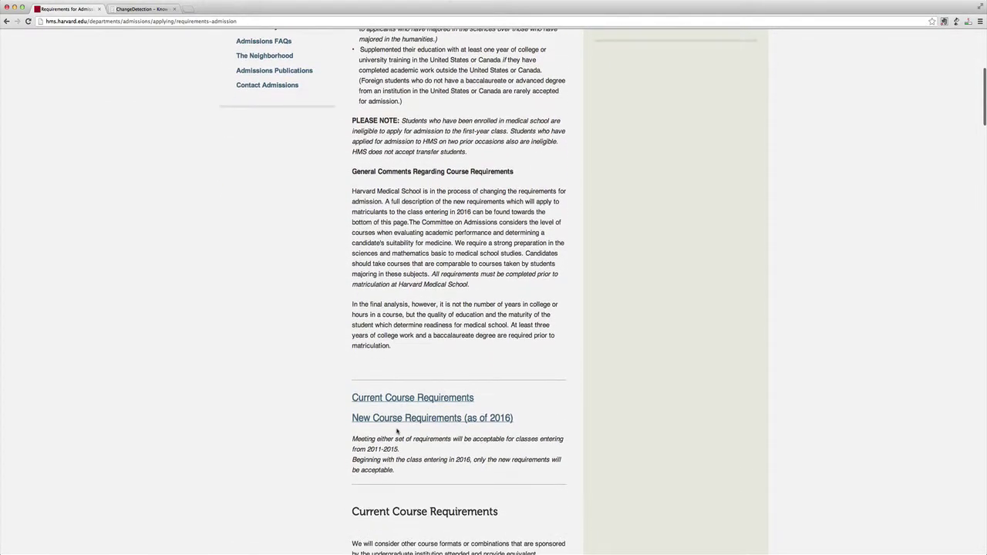
pyautogui.scroll(4, 395, 428)
pyautogui.scroll(1, 394, 426)
pyautogui.scroll(2, 397, 431)
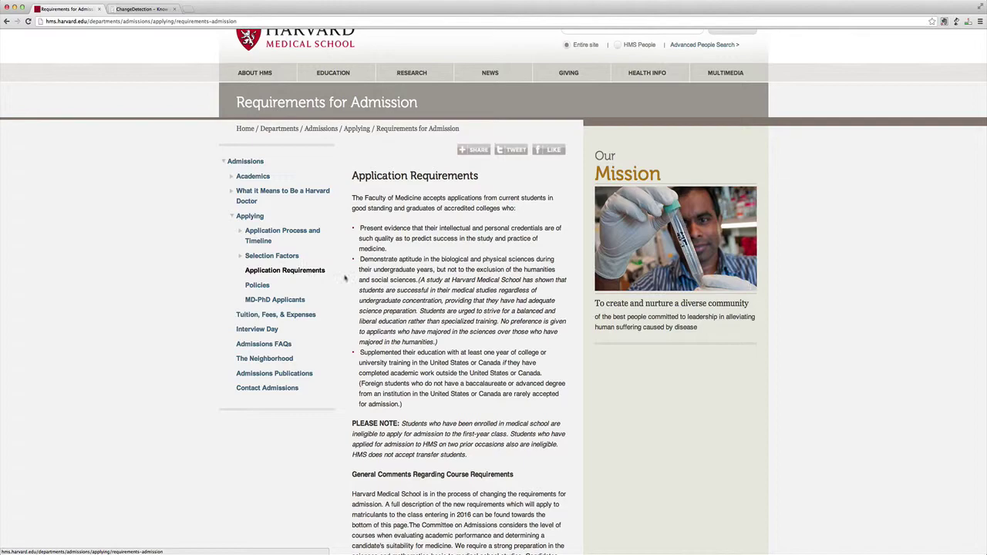
pyautogui.scroll(-1, 414, 360)
pyautogui.scroll(-3, 414, 360)
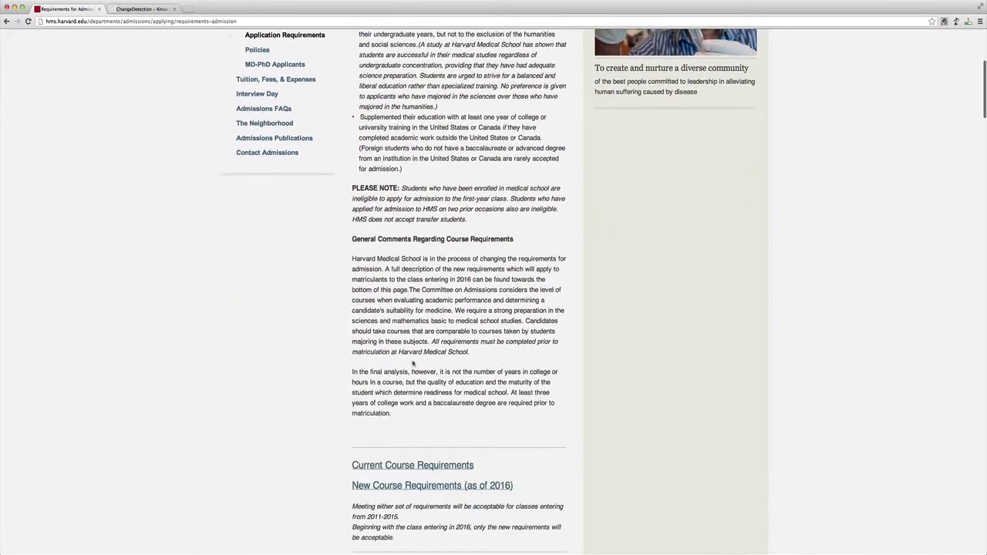
pyautogui.scroll(-3, 414, 360)
pyautogui.scroll(-3, 413, 360)
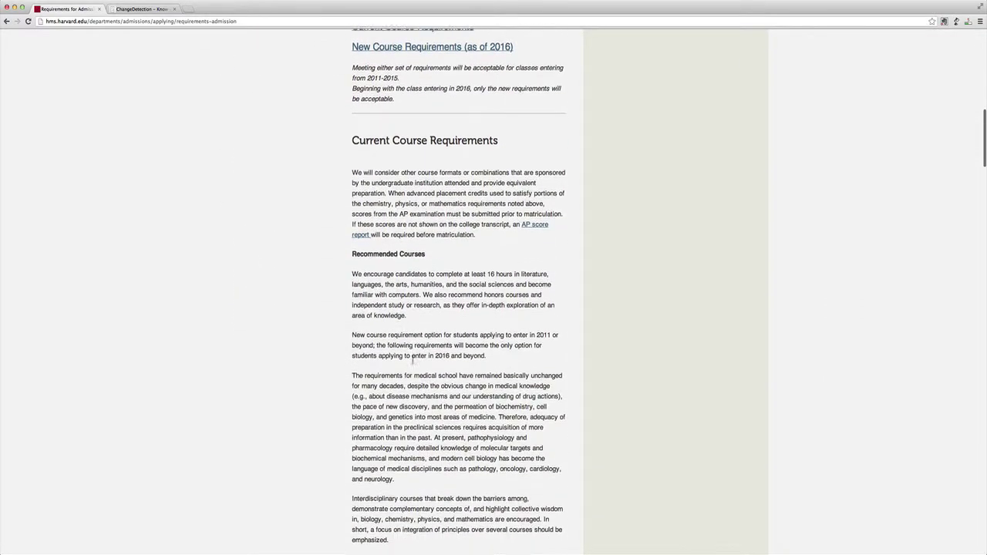
pyautogui.scroll(-4, 414, 360)
pyautogui.scroll(-2, 414, 360)
pyautogui.scroll(-1, 414, 360)
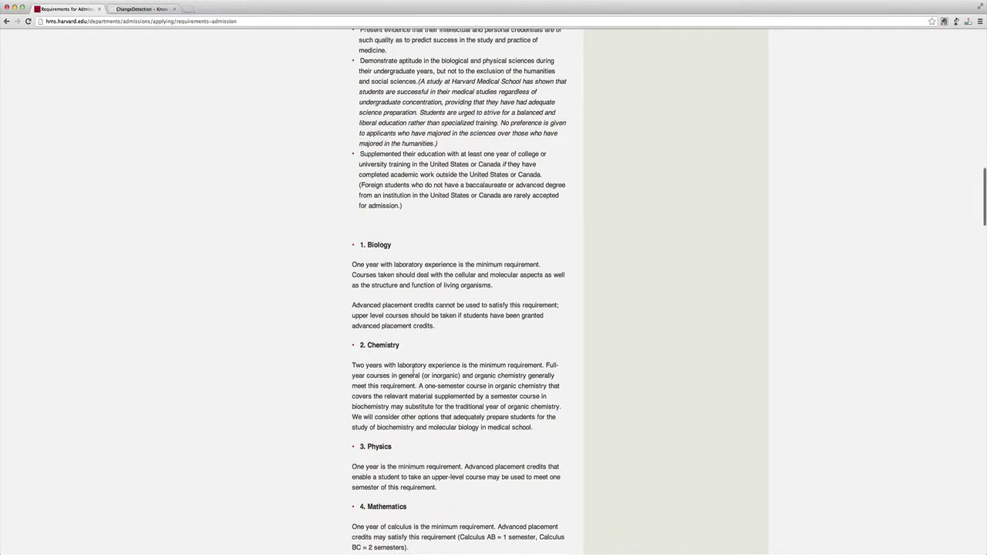
pyautogui.scroll(-1, 401, 353)
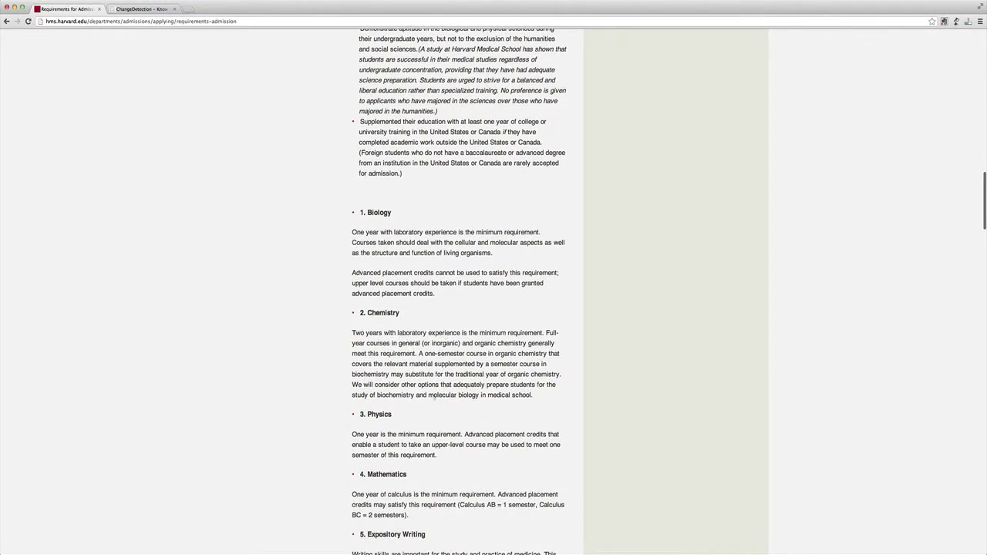
pyautogui.scroll(-2, 434, 397)
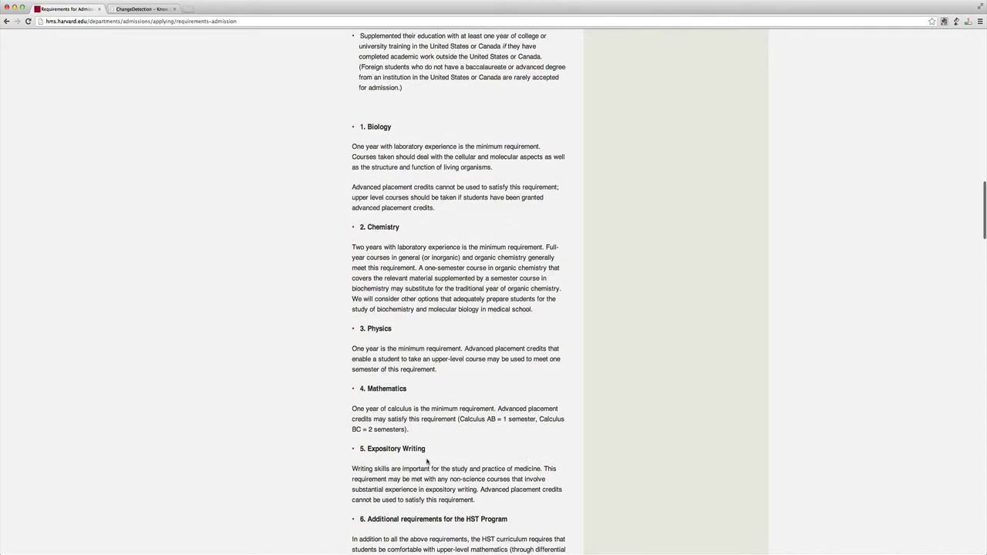
pyautogui.scroll(-1, 428, 461)
pyautogui.scroll(-5, 432, 463)
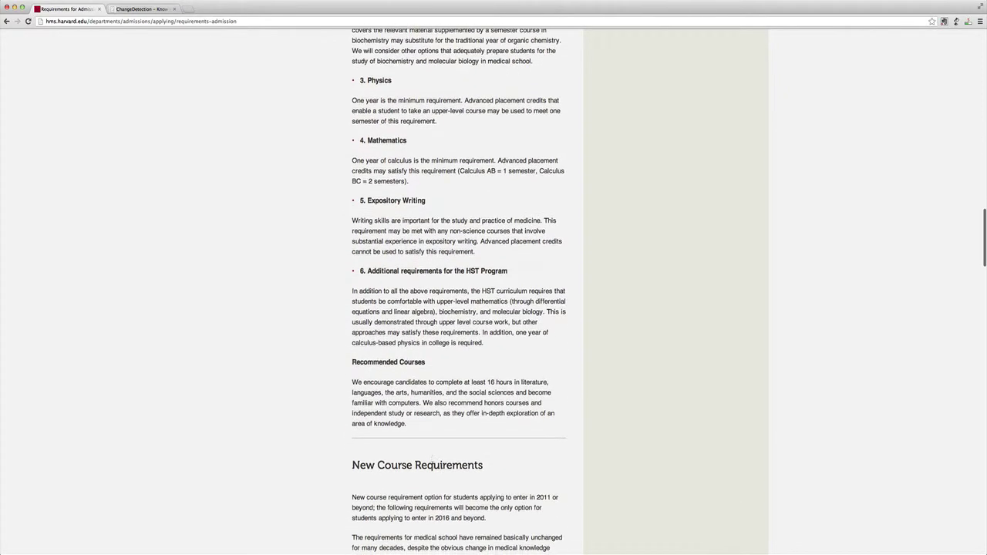
pyautogui.scroll(2, 432, 464)
pyautogui.scroll(5, 432, 465)
pyautogui.scroll(6, 433, 467)
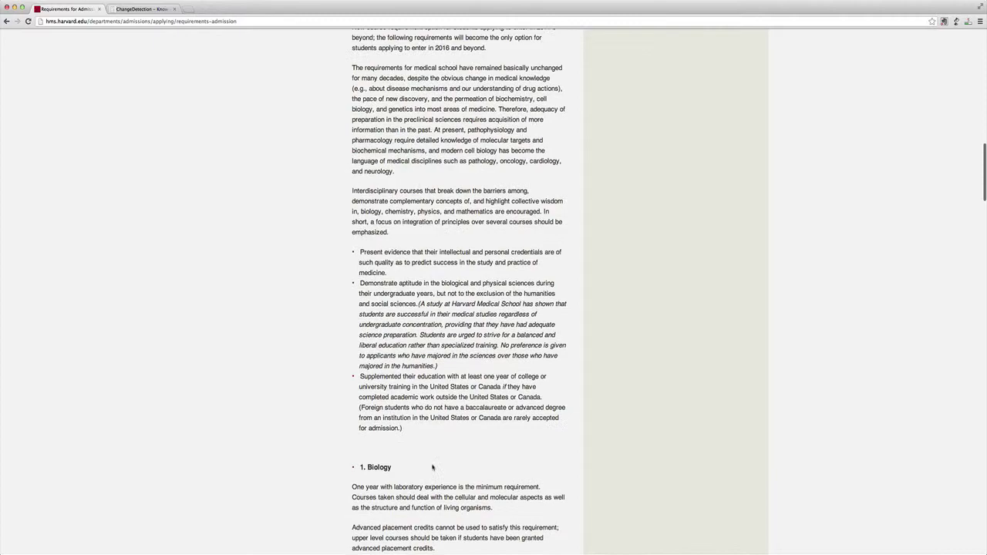
pyautogui.scroll(4, 434, 469)
pyautogui.scroll(1, 433, 468)
pyautogui.scroll(4, 433, 468)
pyautogui.scroll(1, 433, 468)
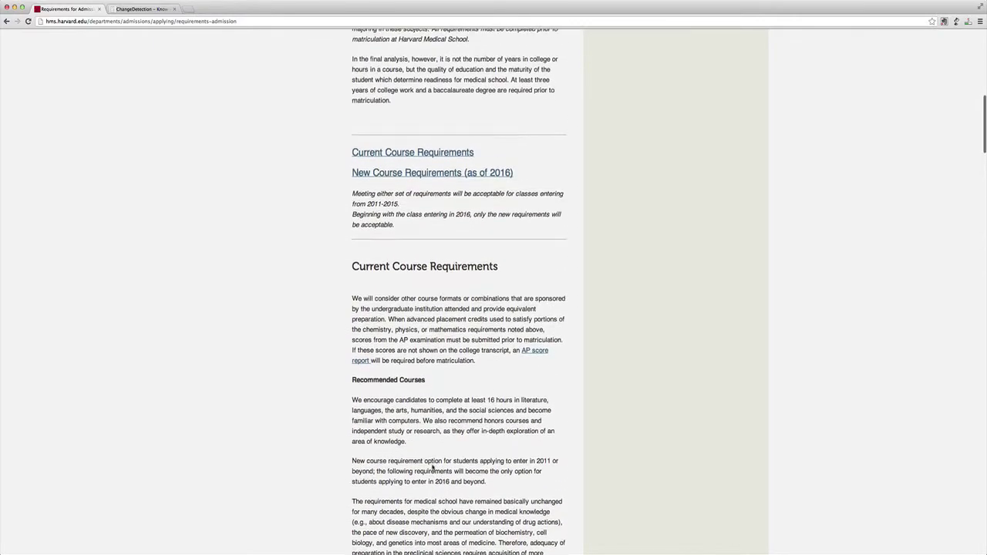
pyautogui.scroll(2, 433, 468)
pyautogui.scroll(2, 432, 468)
pyautogui.scroll(1, 433, 467)
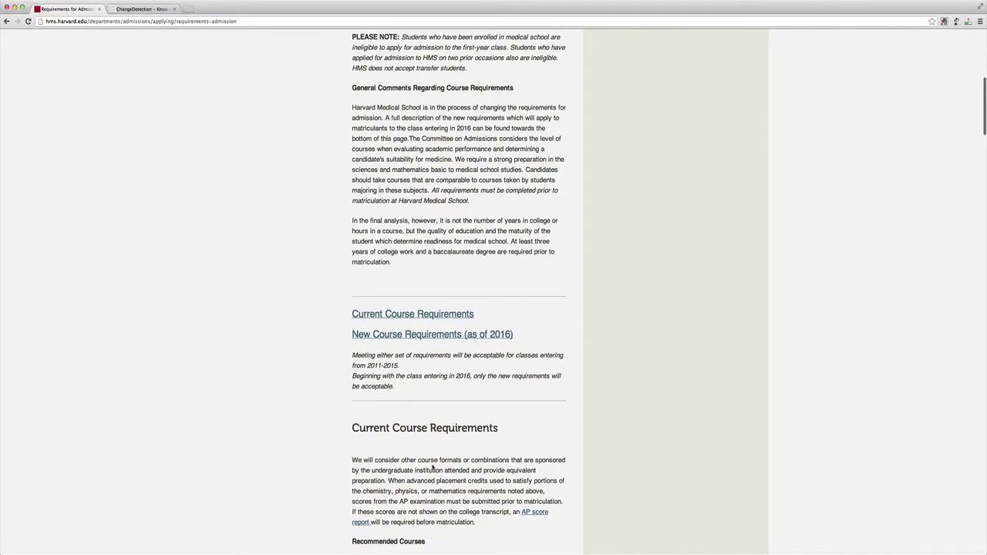
pyautogui.click(423, 335)
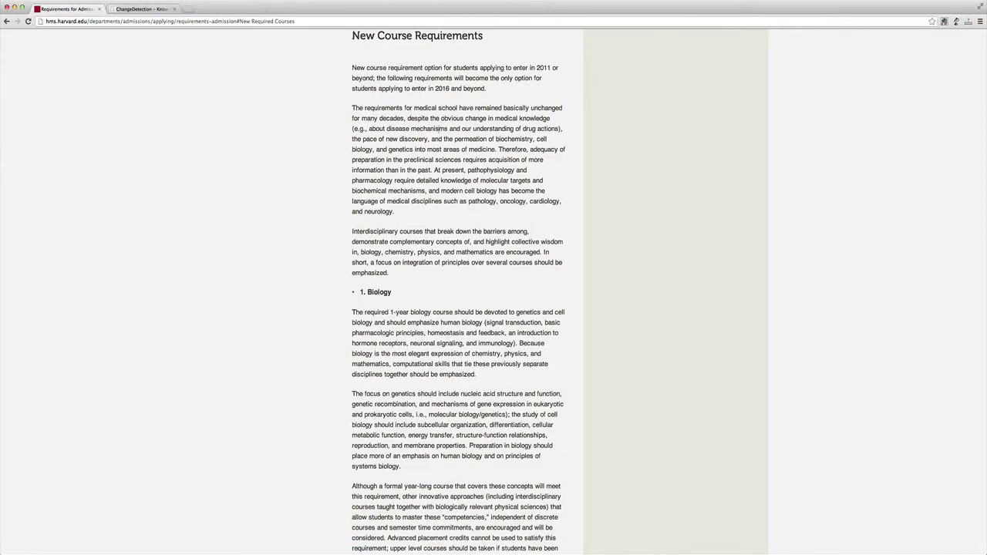
# Reload the page without its anchor using the Application Requirements sidebar link
pyautogui.scroll(1, 438, 128)
pyautogui.scroll(2, 439, 130)
pyautogui.scroll(2, 438, 131)
pyautogui.scroll(3, 438, 133)
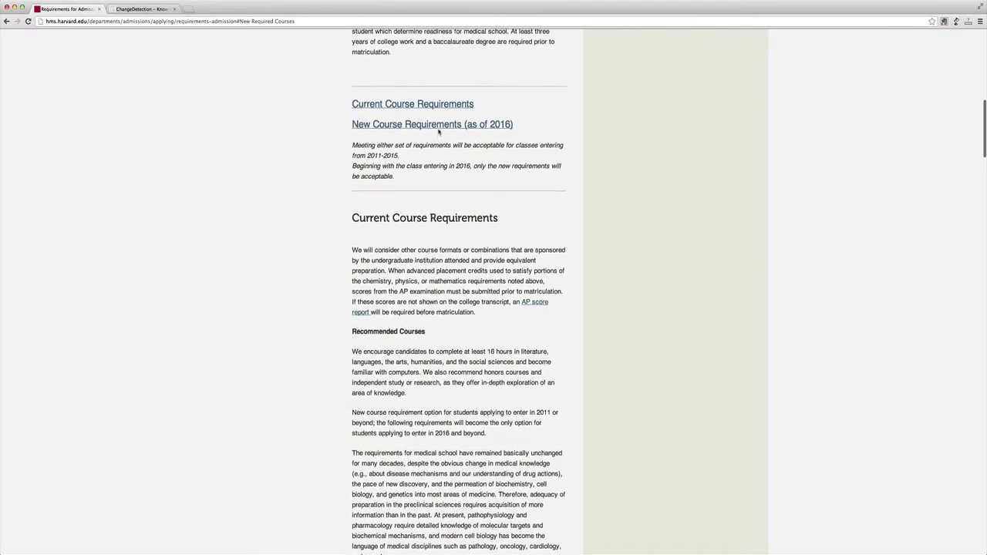
pyautogui.scroll(1, 439, 131)
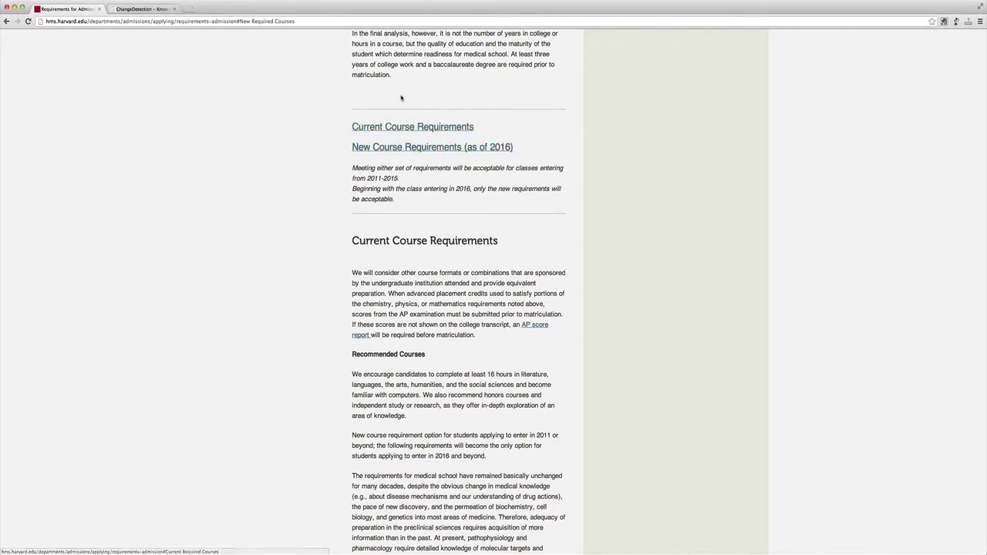
pyautogui.scroll(15, 394, 110)
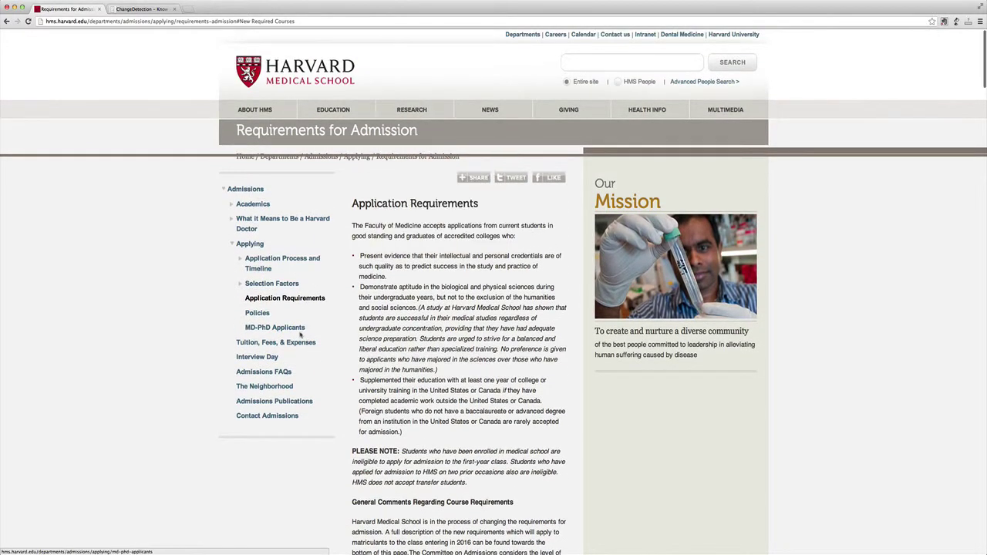
pyautogui.click(299, 303)
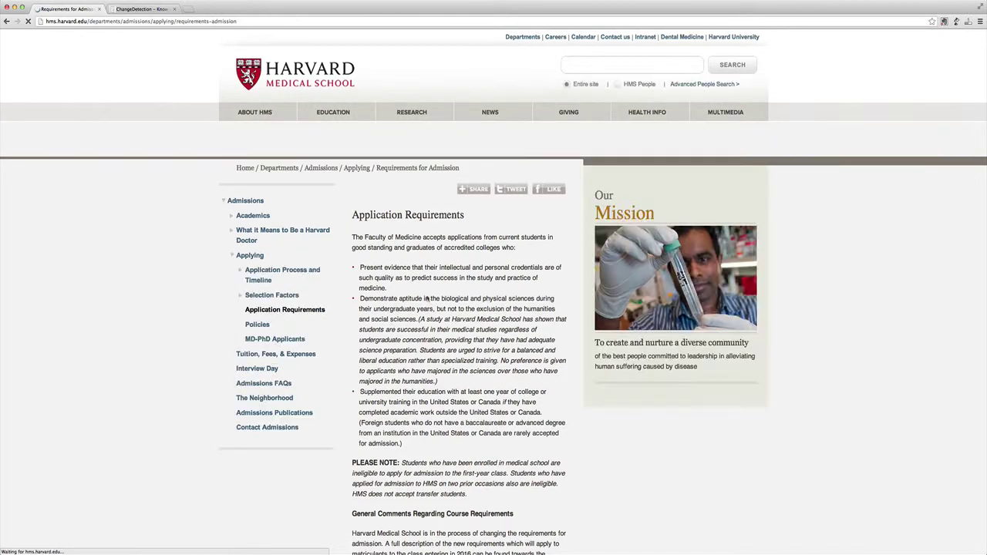
# Copy the Harvard admissions page URL and return to the ChangeDetection.com tab
pyautogui.click(256, 22)
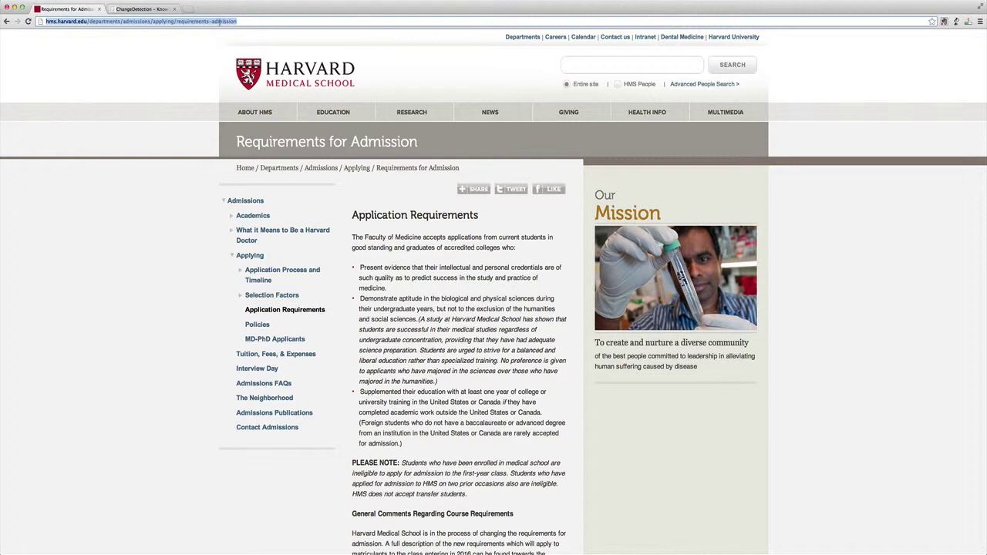
pyautogui.rightClick(221, 23)
pyautogui.click(228, 35)
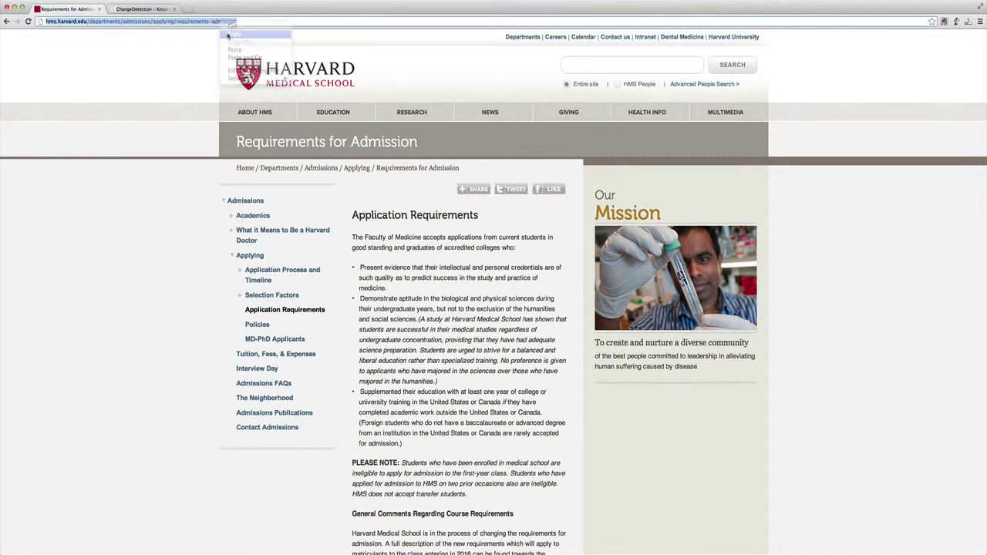
pyautogui.click(138, 8)
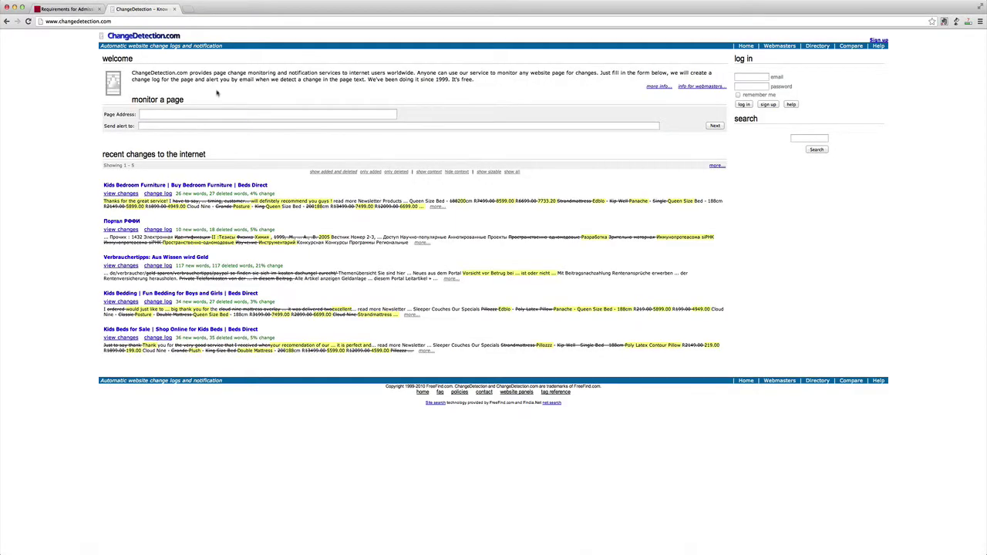
# Submit the pasted Harvard admissions URL with the autocompleted 'ryan…' email as recipient
pyautogui.click(214, 113)
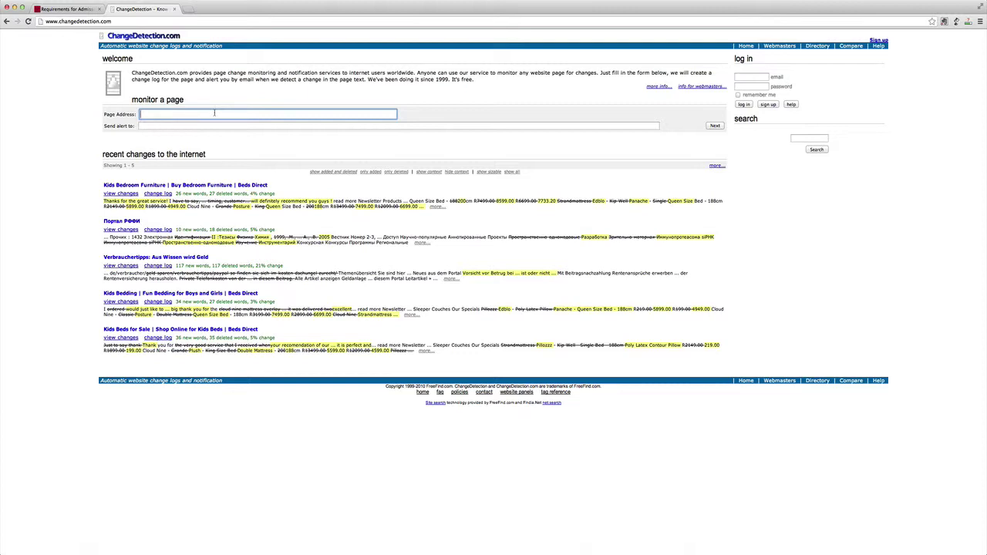
pyautogui.write('http://hms.harvard.edu/departments/admissions/applying/requirements-admission')
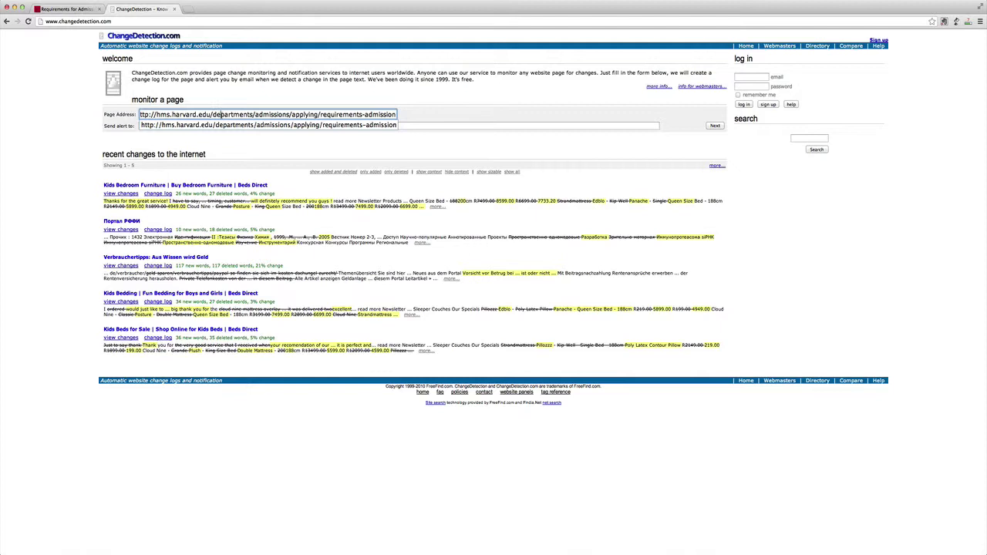
pyautogui.click(409, 133)
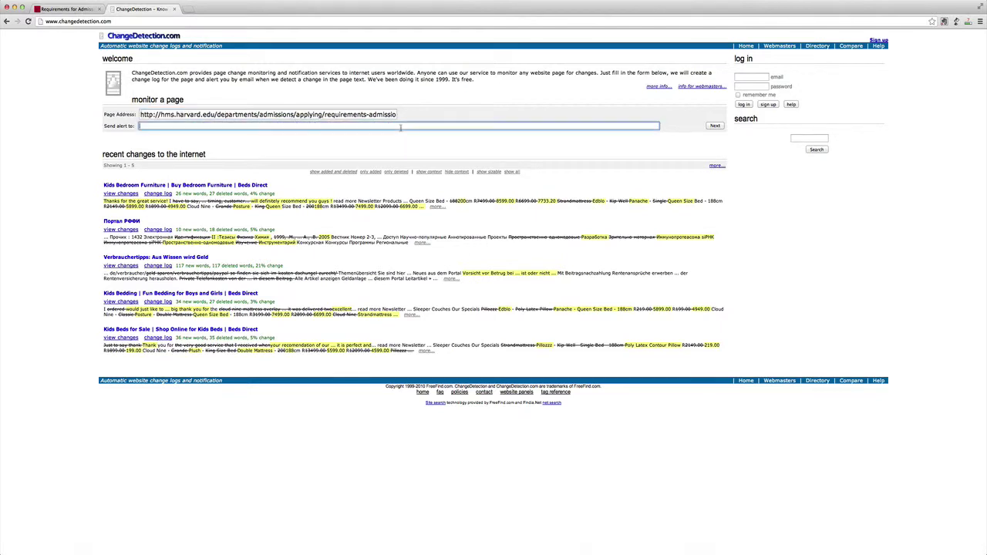
pyautogui.write('ryan')
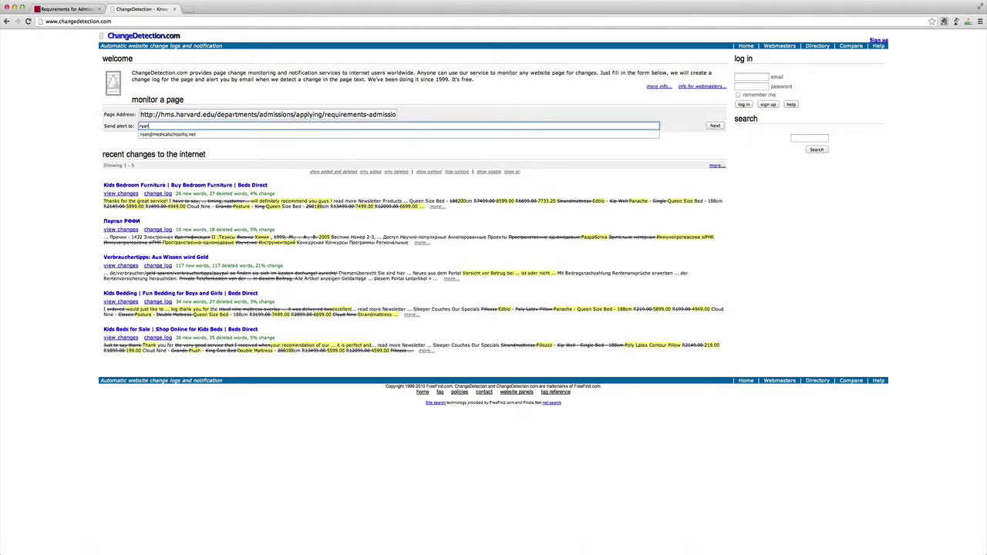
pyautogui.press('Down')
pyautogui.press('Tab')
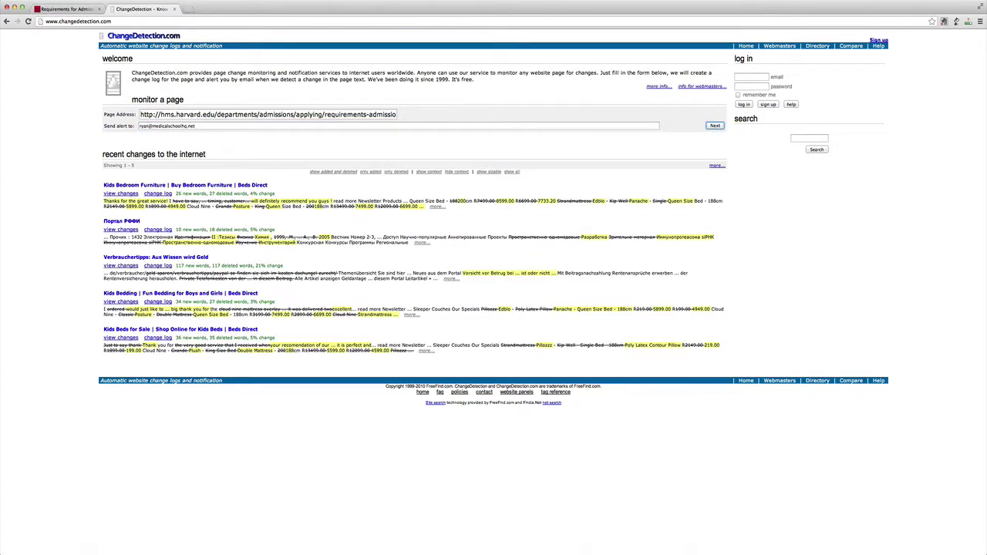
pyautogui.click(714, 126)
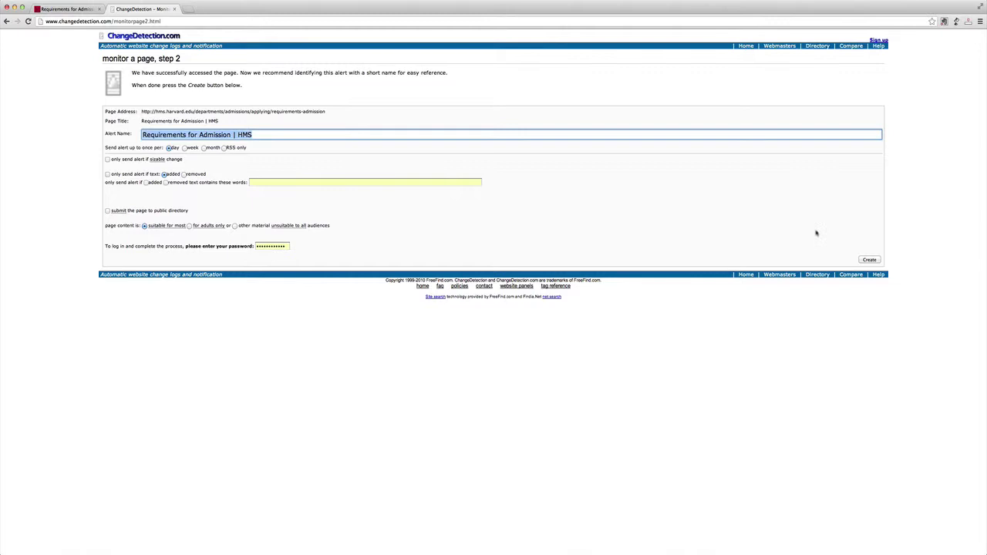
# Create the daily 'Requirements for Admission | HMS' alert with the entered password
pyautogui.click(867, 259)
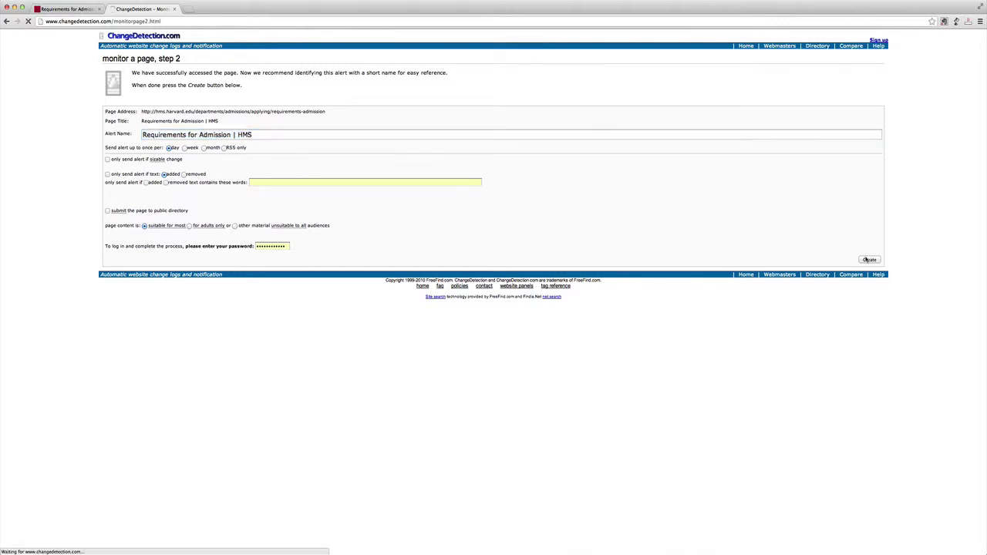